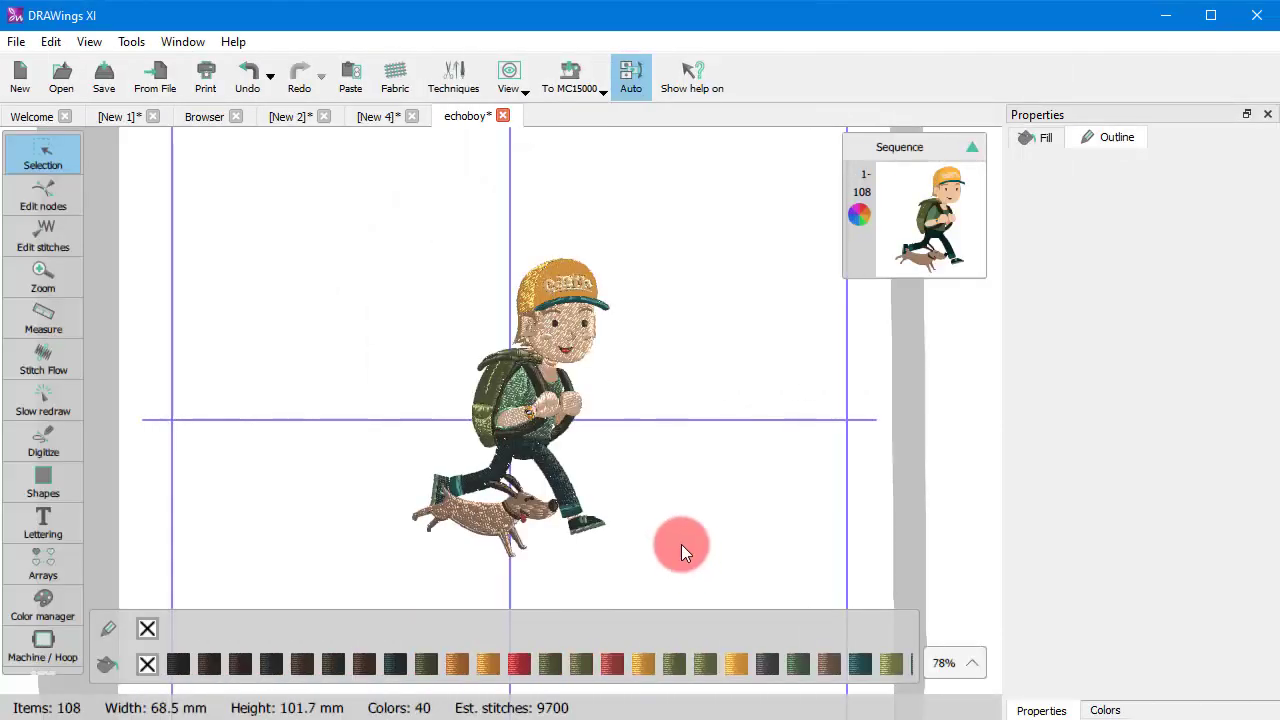
Zoom out and drag a selection box around all 108 objects of the boy and dog.
{"action": "scroll", "coordinate": [629, 506], "scroll_direction": "down", "scroll_amount": 1}
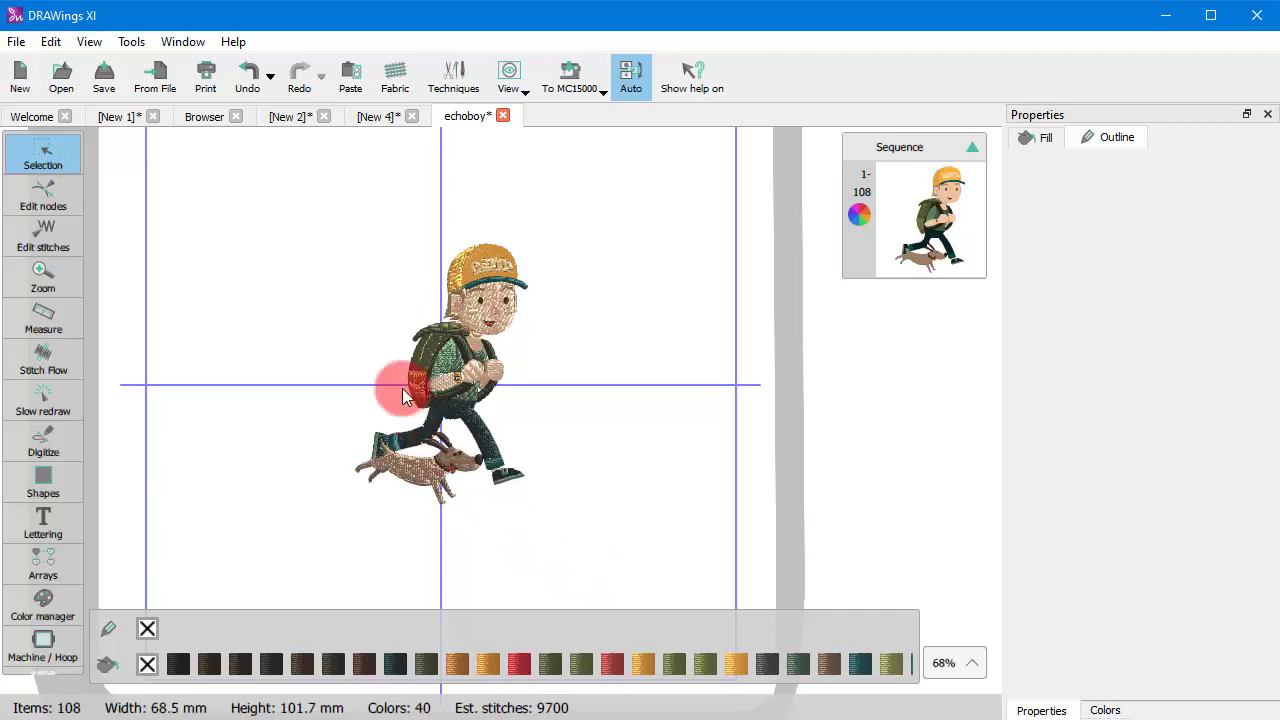
{"action": "left_click_drag", "start_coordinate": [320, 210], "coordinate": [581, 525]}
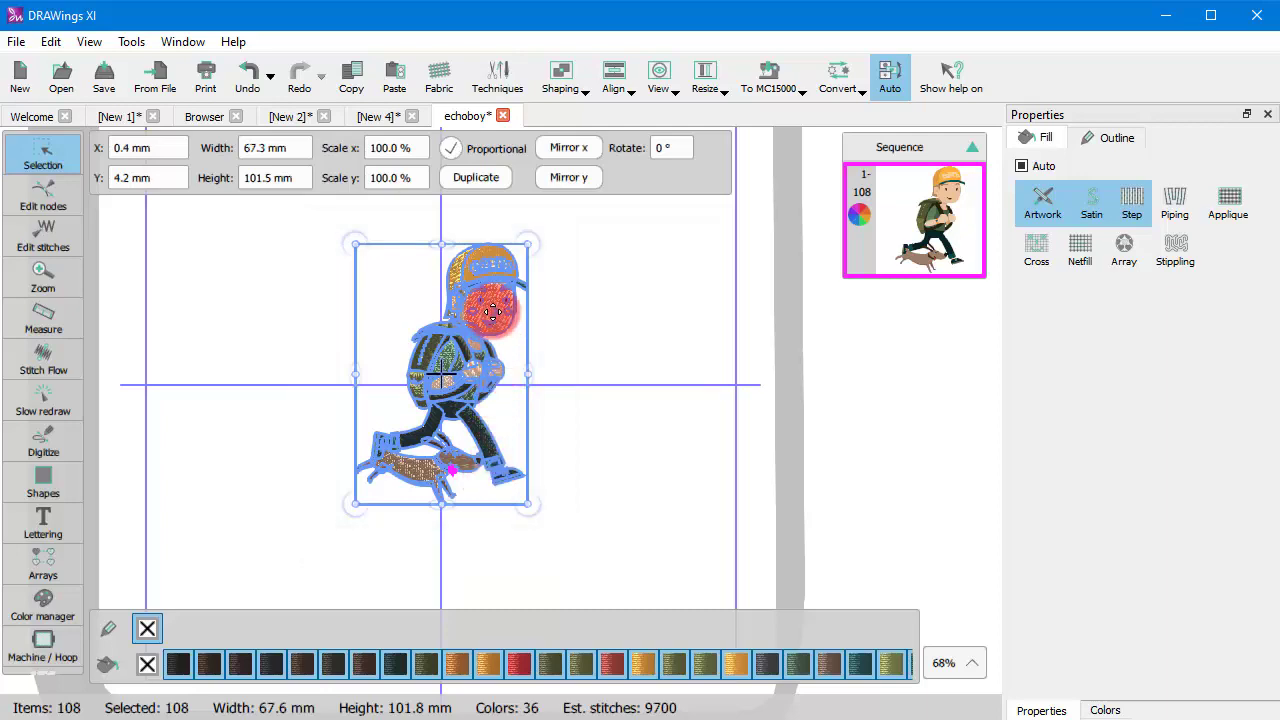
Open Ambience quilting from the selected design's context menu.
{"action": "right_click", "coordinate": [478, 302]}
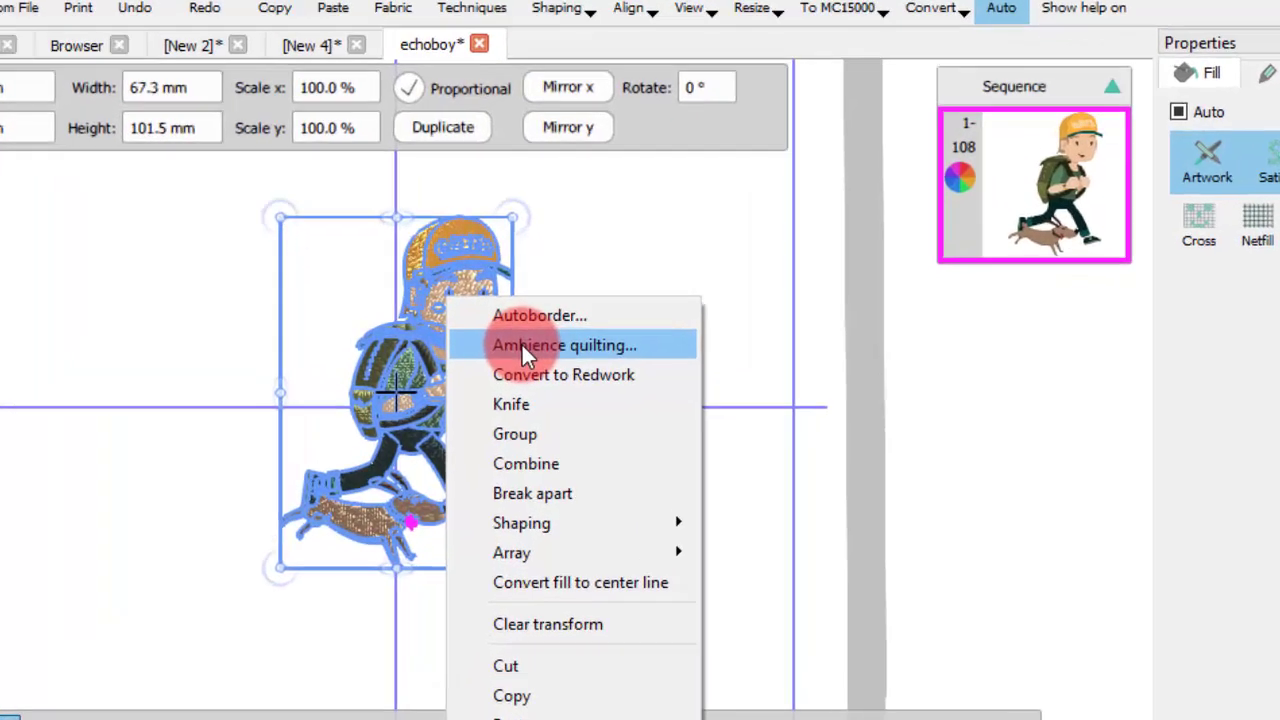
{"action": "left_click", "coordinate": [535, 340]}
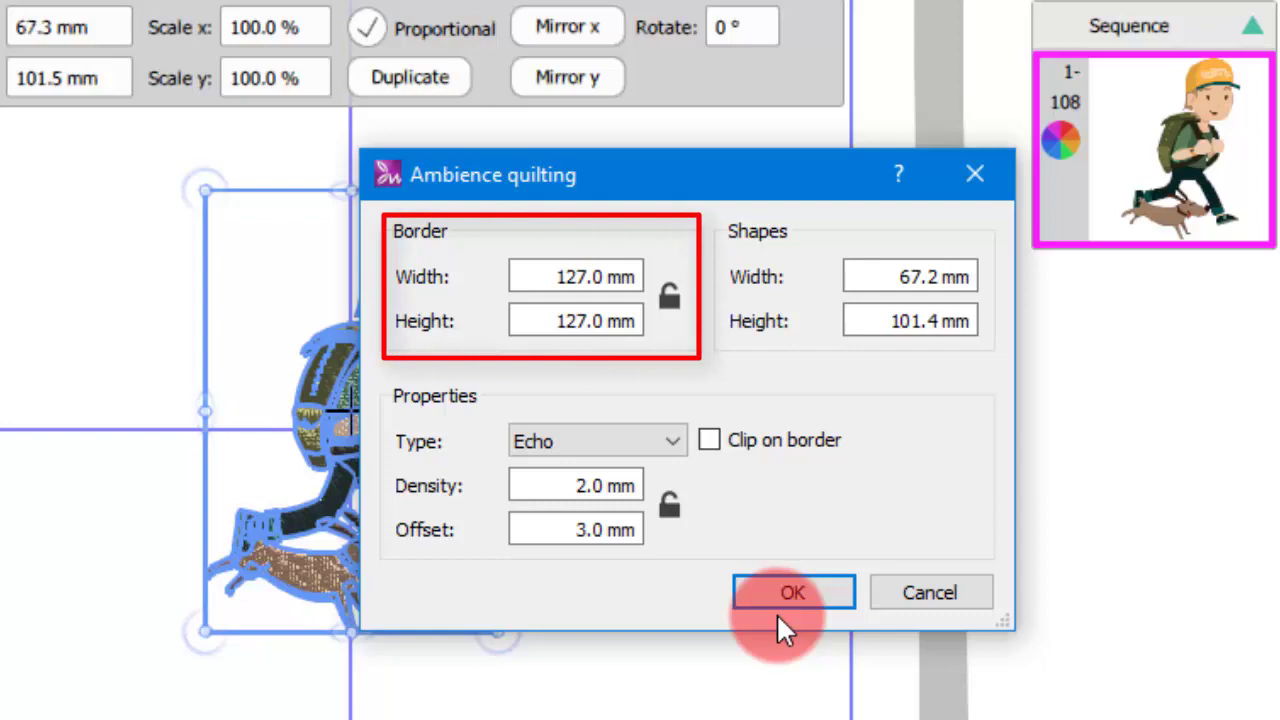
Change the border width from 127.0 to 150 mm and lock height to match at 150.0 mm.
{"action": "left_click", "coordinate": [531, 277]}
{"action": "key", "text": "BackSpace"}
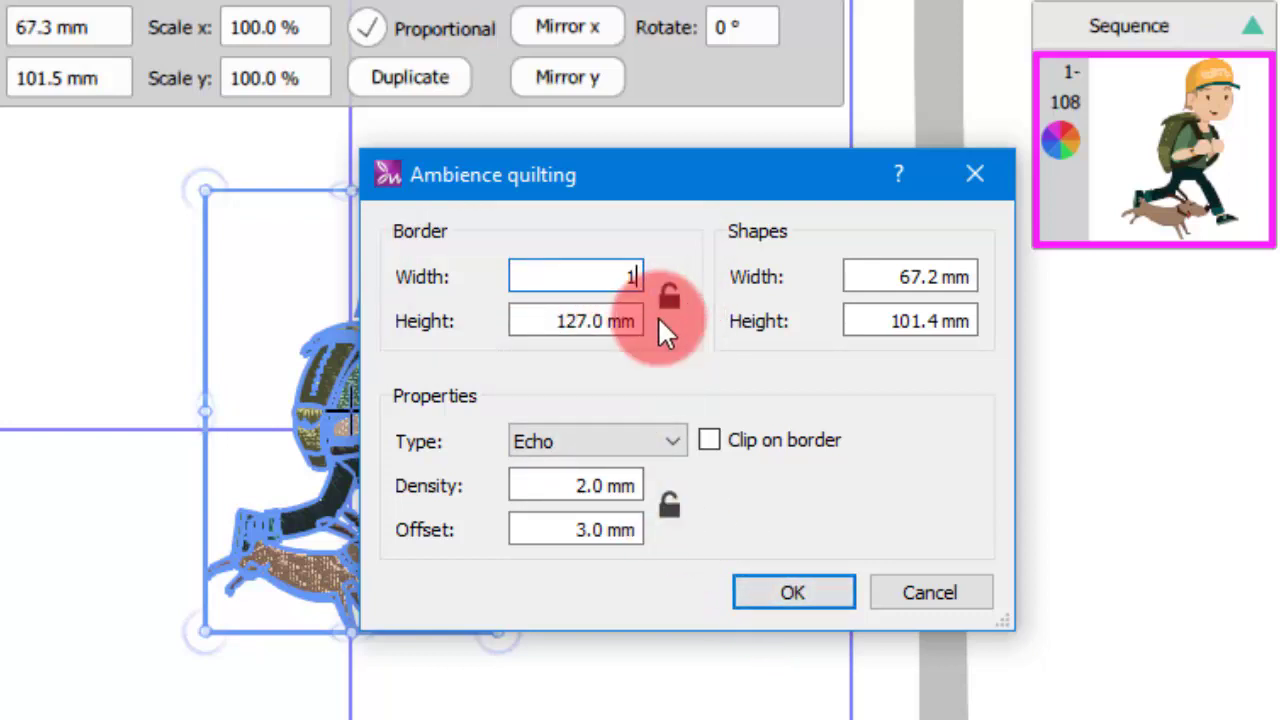
{"action": "type", "text": "150"}
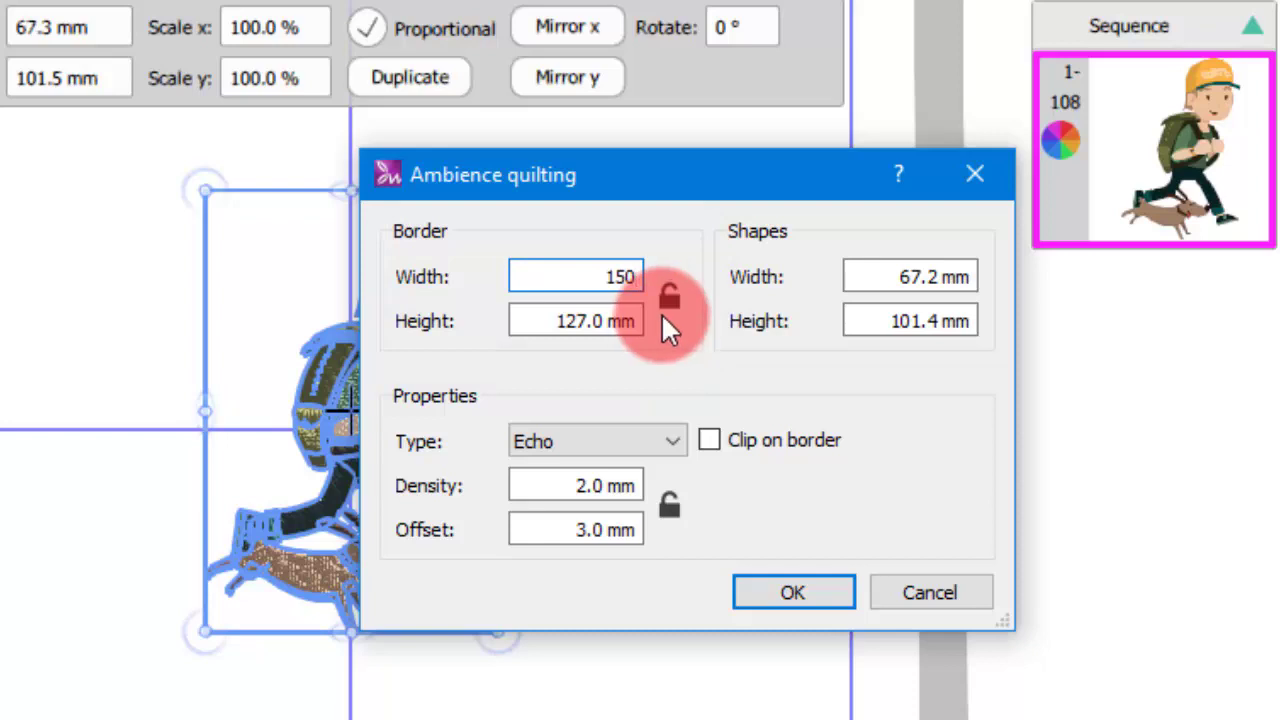
{"action": "left_click", "coordinate": [669, 295]}
{"action": "left_click_drag", "start_coordinate": [546, 322], "coordinate": [636, 320]}
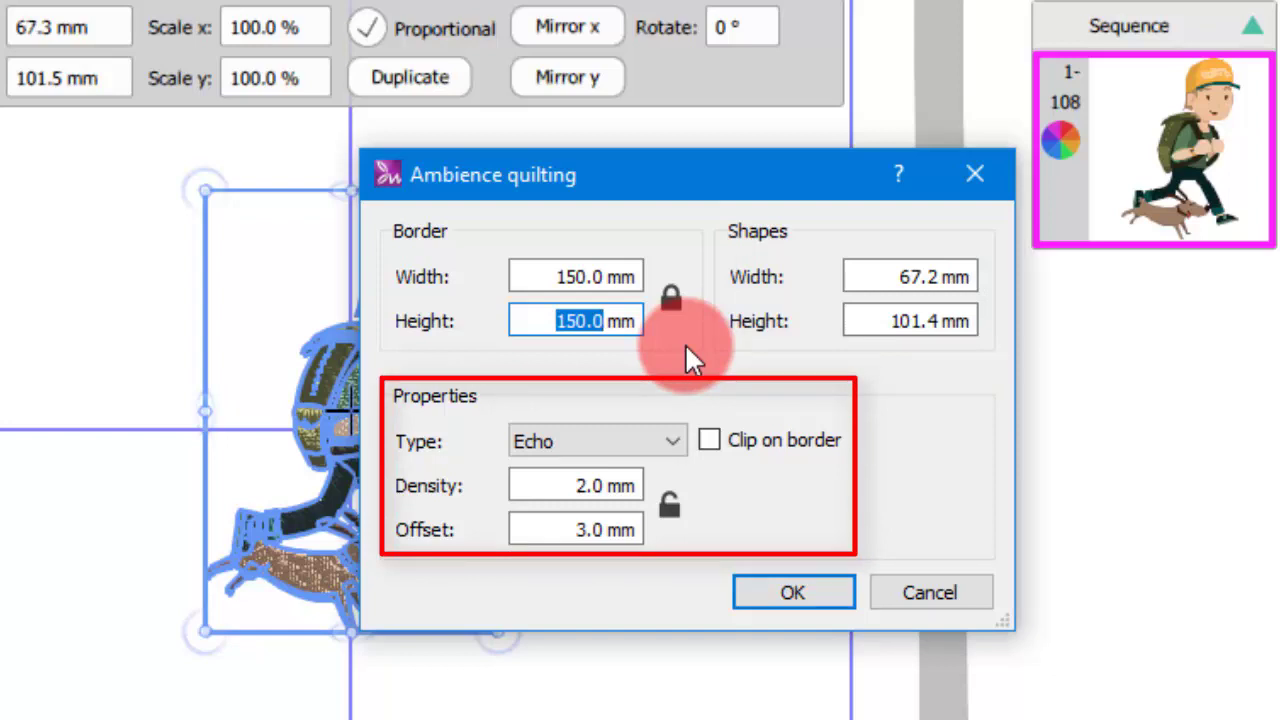
{"action": "left_click", "coordinate": [608, 432]}
{"action": "left_click", "coordinate": [608, 437]}
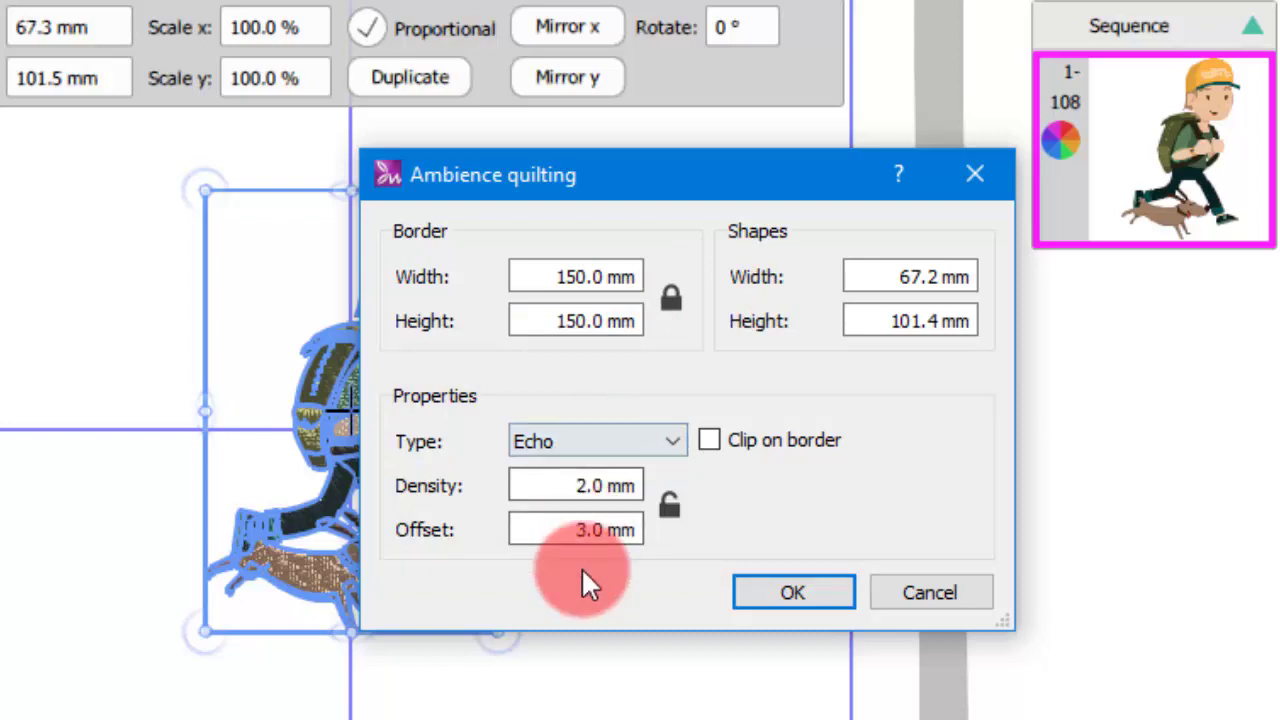
{"action": "left_click", "coordinate": [632, 447]}
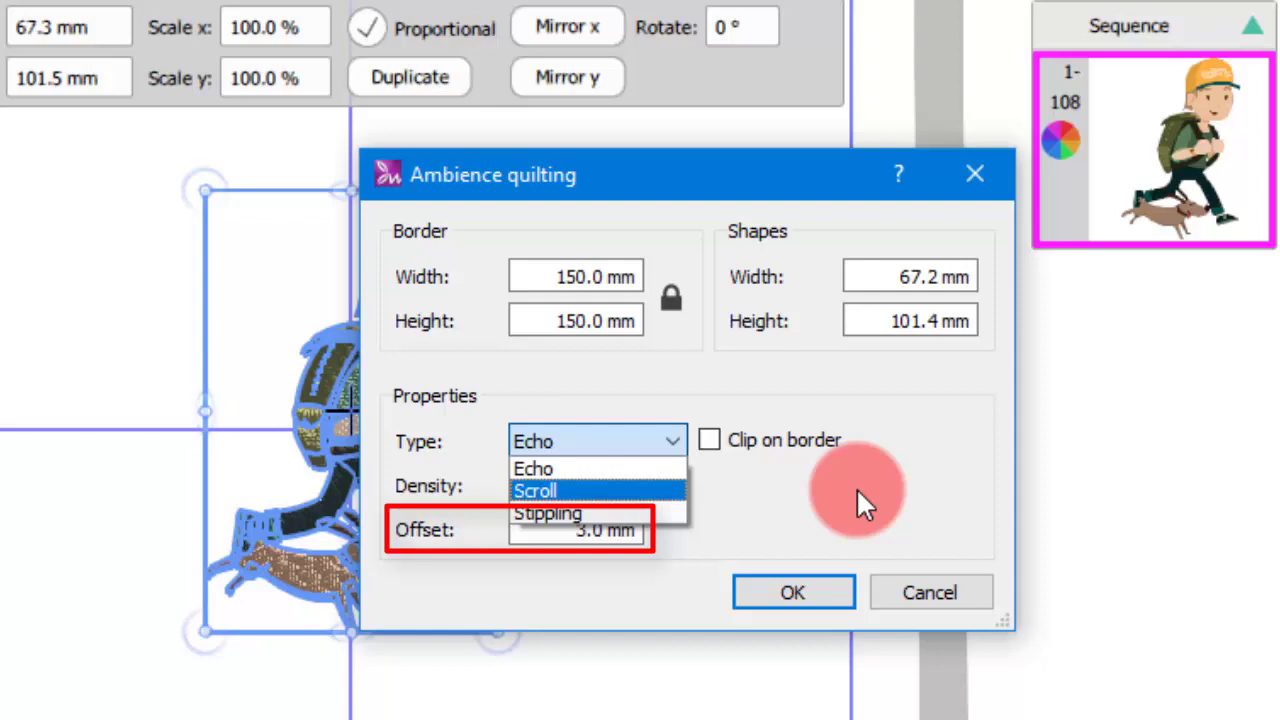
{"action": "left_click", "coordinate": [752, 488]}
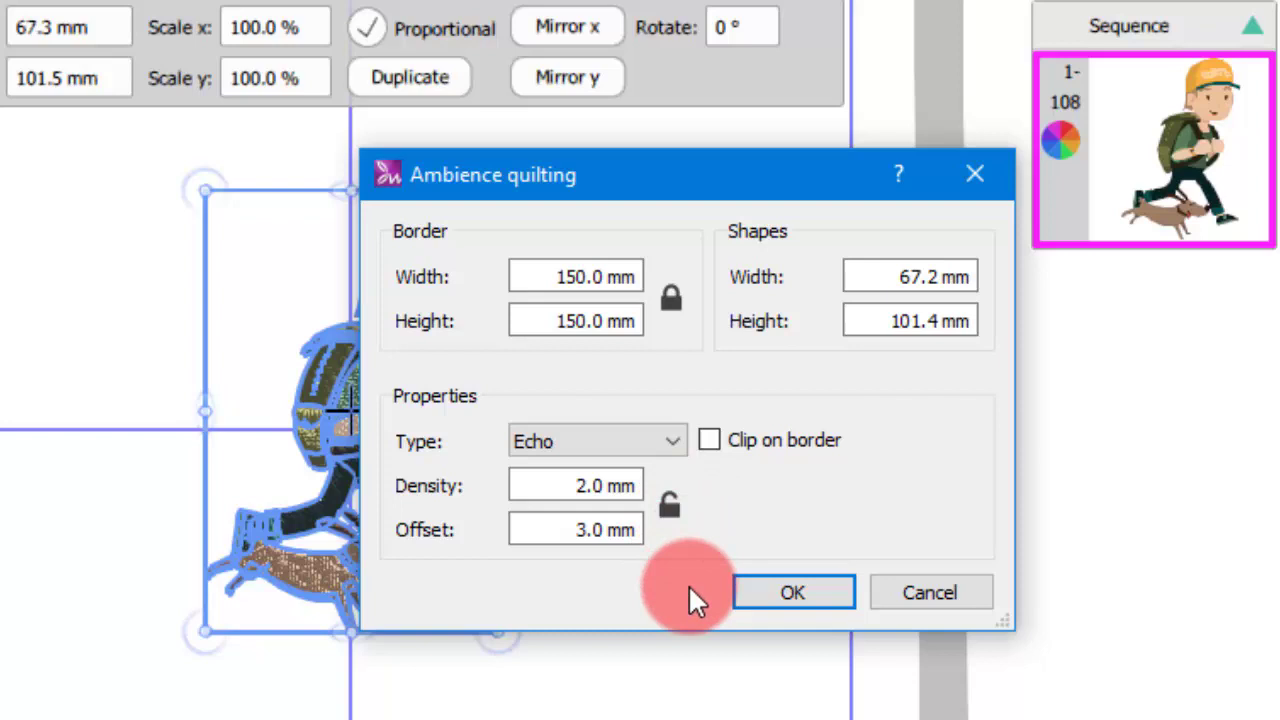
Set echo density and offset to 3.0 mm, enable Clip on border, and apply.
{"action": "left_click", "coordinate": [669, 507]}
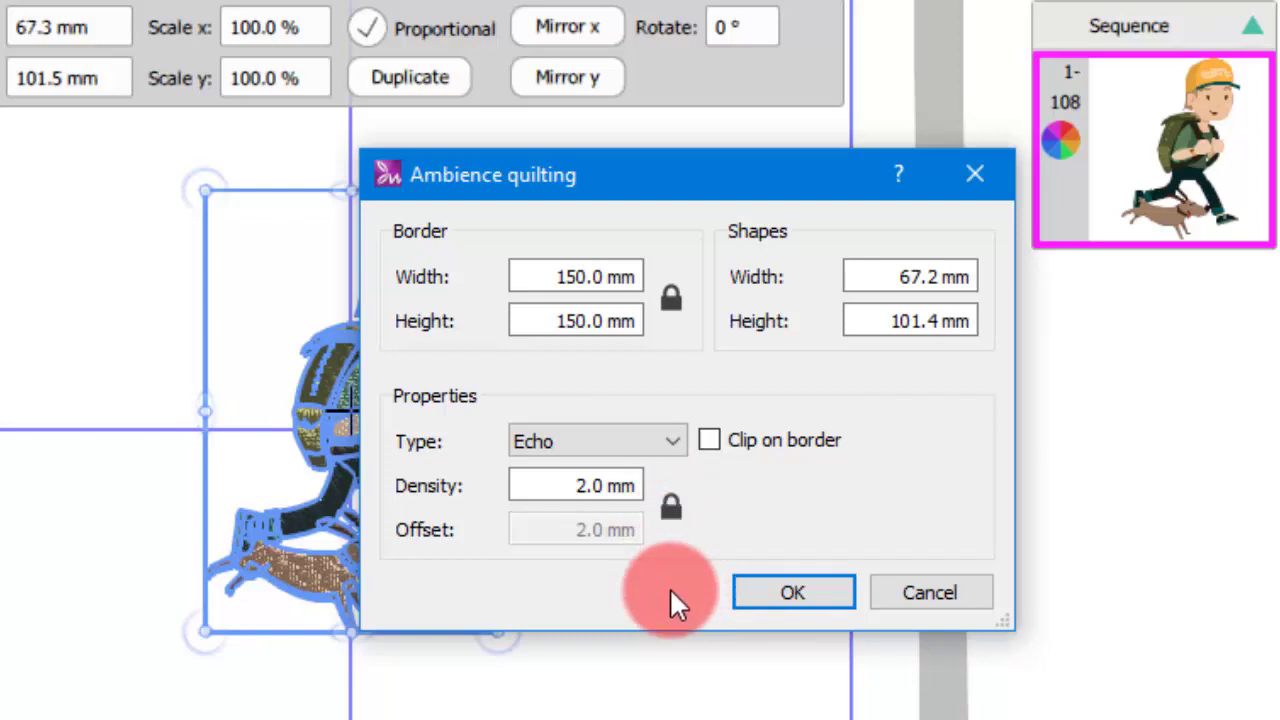
{"action": "left_click_drag", "start_coordinate": [577, 486], "coordinate": [727, 485]}
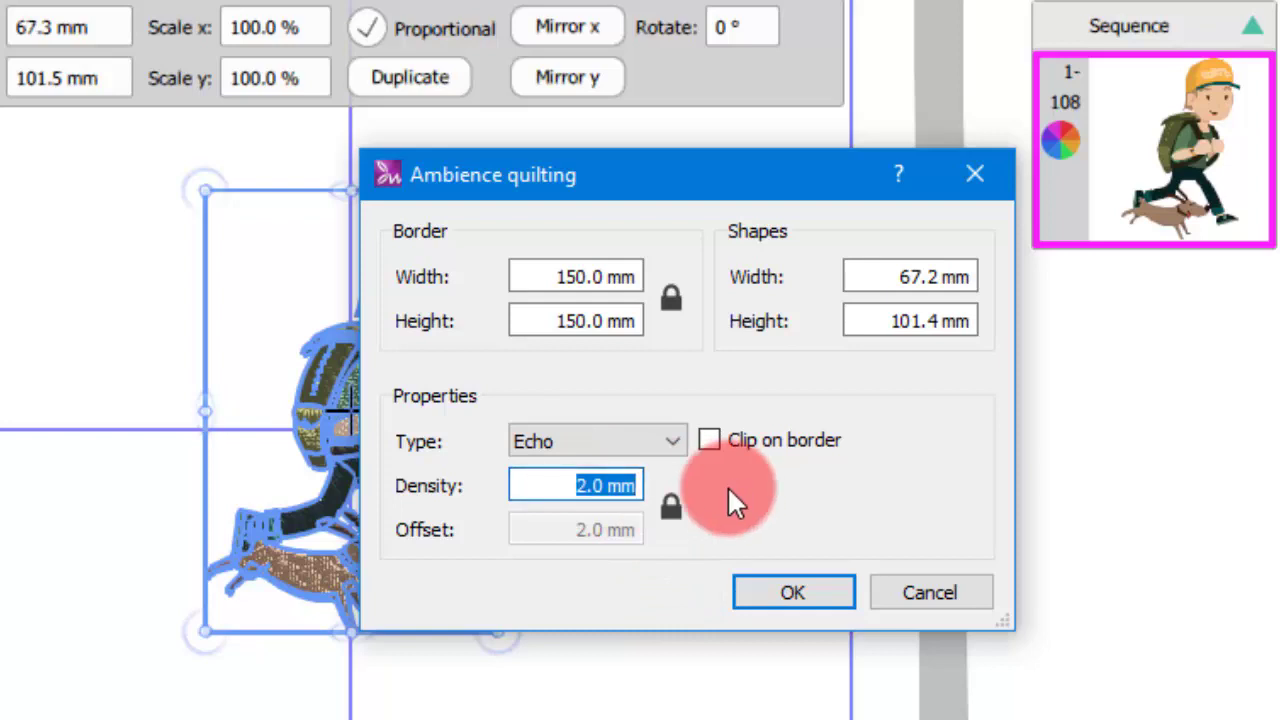
{"action": "type", "text": "3"}
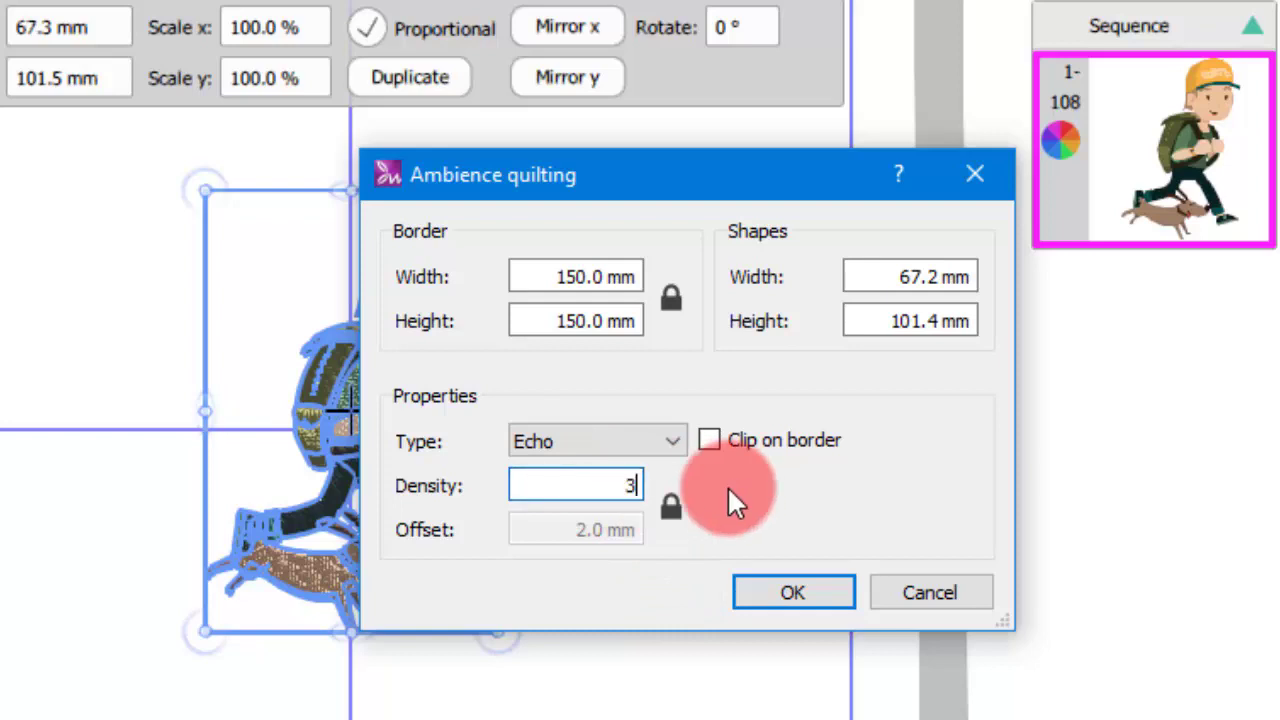
{"action": "key", "text": "Tab"}
{"action": "left_click", "coordinate": [692, 530]}
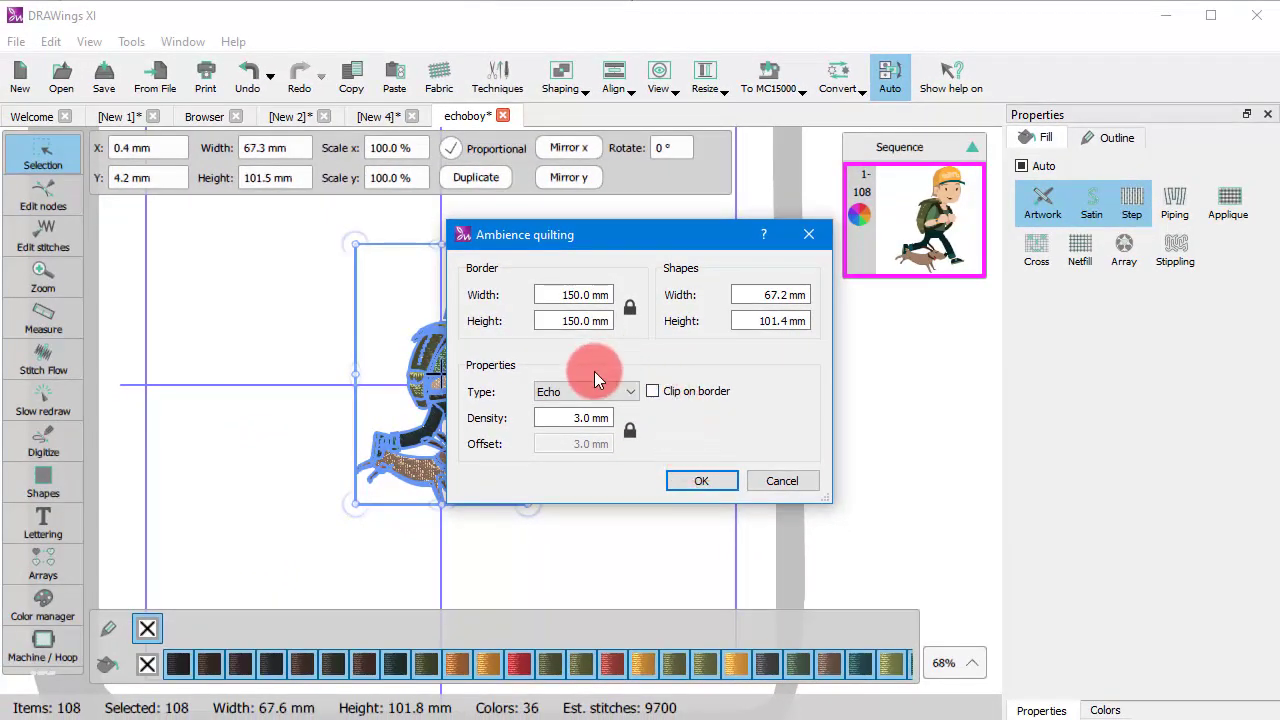
{"action": "left_click", "coordinate": [673, 391]}
{"action": "left_click", "coordinate": [690, 480]}
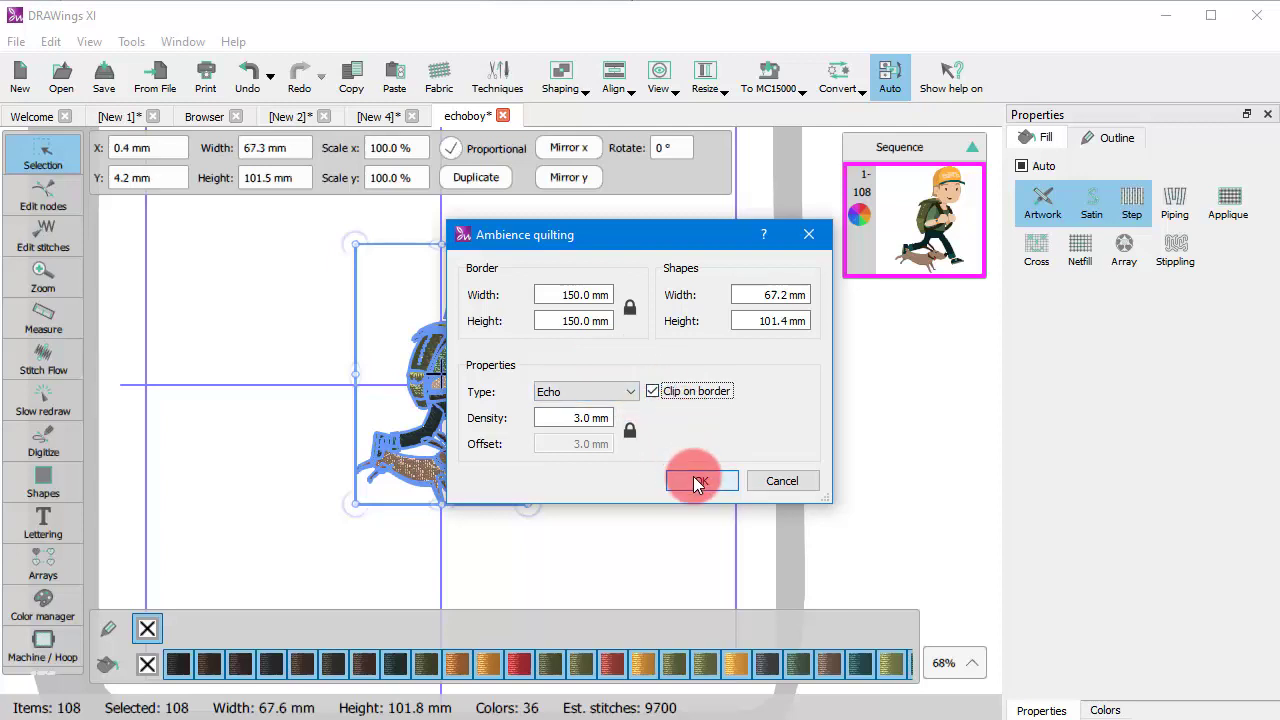
Apply the echo settings, then untick Clip on border with the 152.4 mm square border.
{"action": "left_click", "coordinate": [590, 512]}
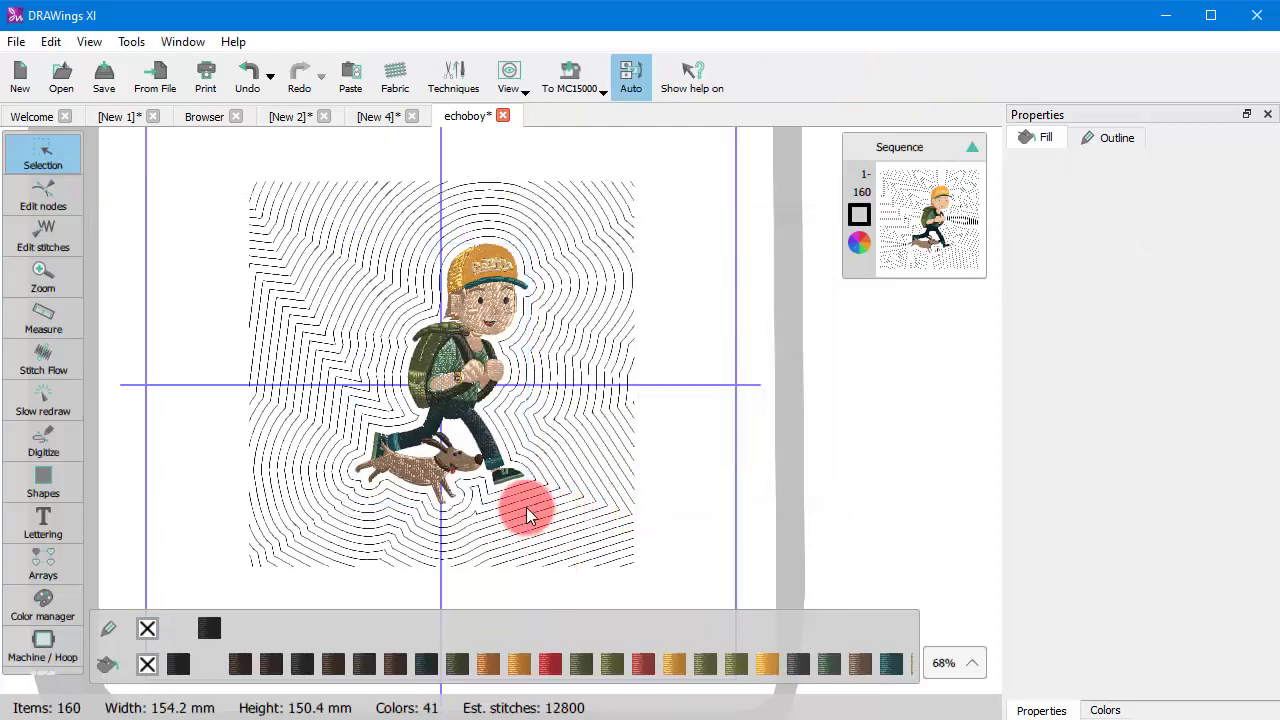
{"action": "scroll", "coordinate": [520, 505], "scroll_direction": "down", "scroll_amount": 2}
{"action": "scroll", "coordinate": [457, 430], "scroll_direction": "up", "scroll_amount": 2}
{"action": "scroll", "coordinate": [466, 440], "scroll_direction": "up", "scroll_amount": 1}
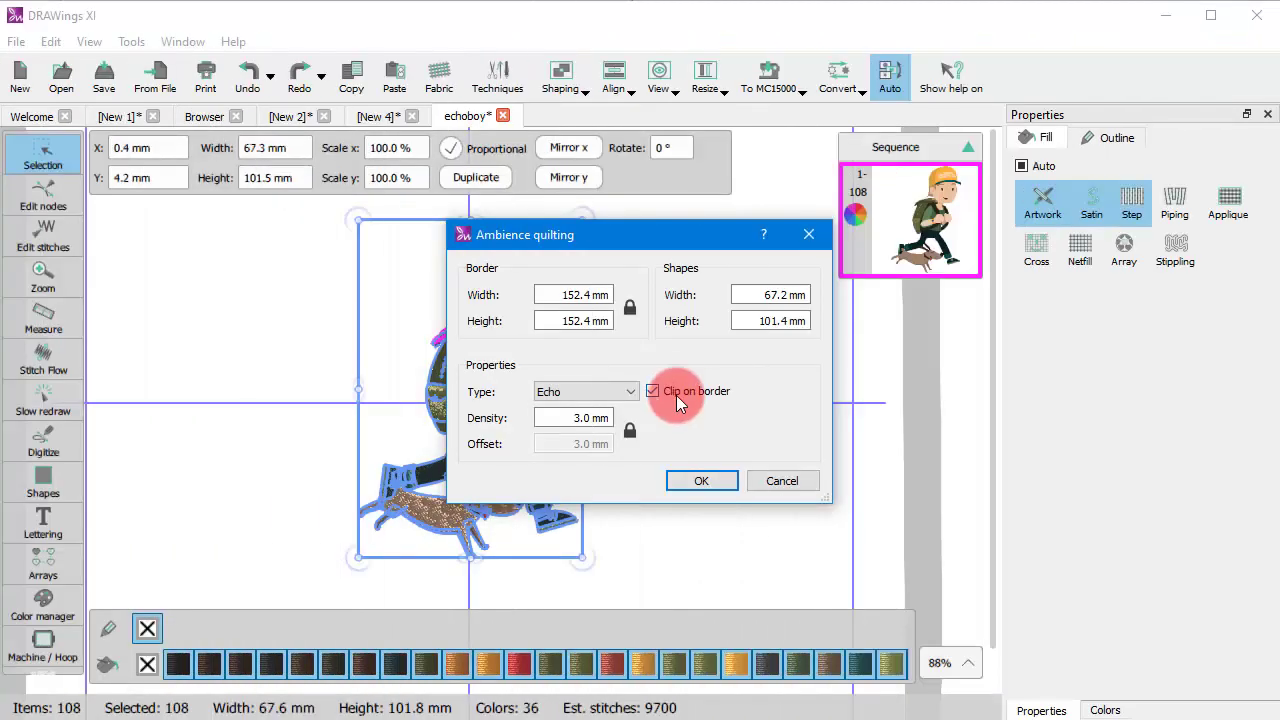
{"action": "left_click", "coordinate": [676, 395]}
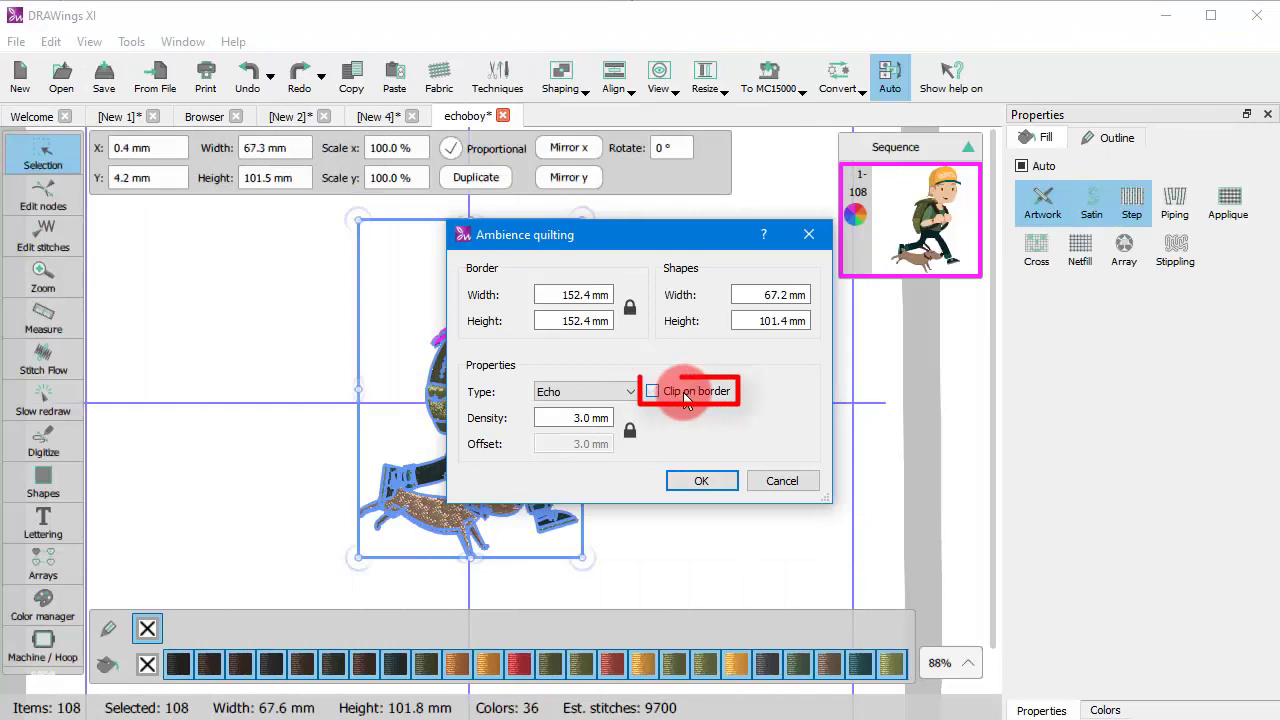
Apply echo quilting and zoom in and out over the 152.8 mm result.
{"action": "left_click", "coordinate": [697, 481]}
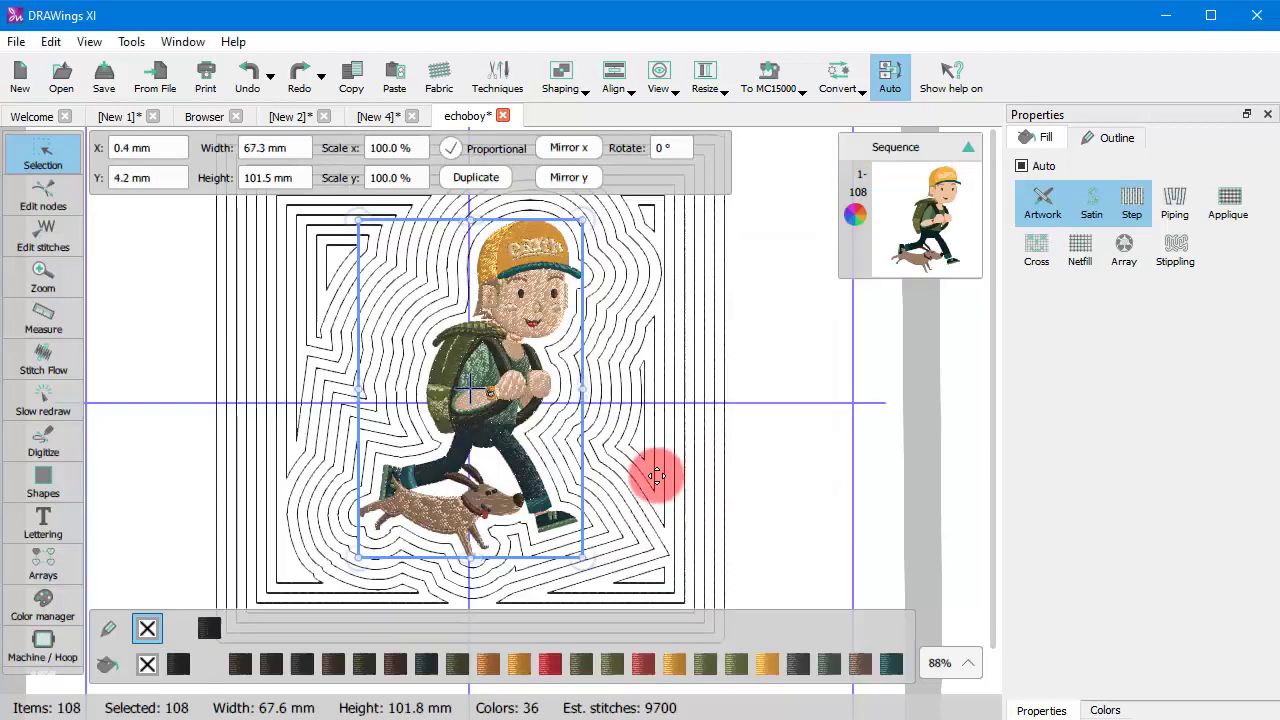
{"action": "scroll", "coordinate": [575, 497], "scroll_direction": "up", "scroll_amount": 2}
{"action": "scroll", "coordinate": [560, 495], "scroll_direction": "down", "scroll_amount": 4}
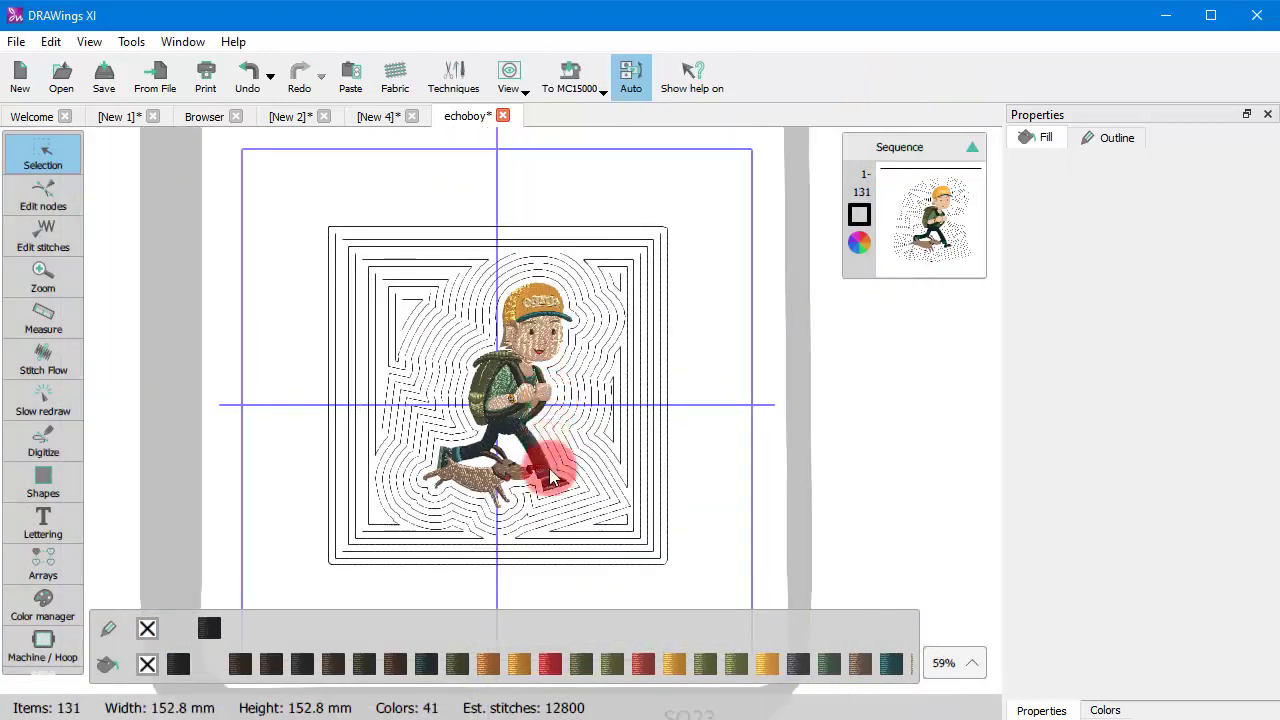
{"action": "scroll", "coordinate": [548, 492], "scroll_direction": "up", "scroll_amount": 3}
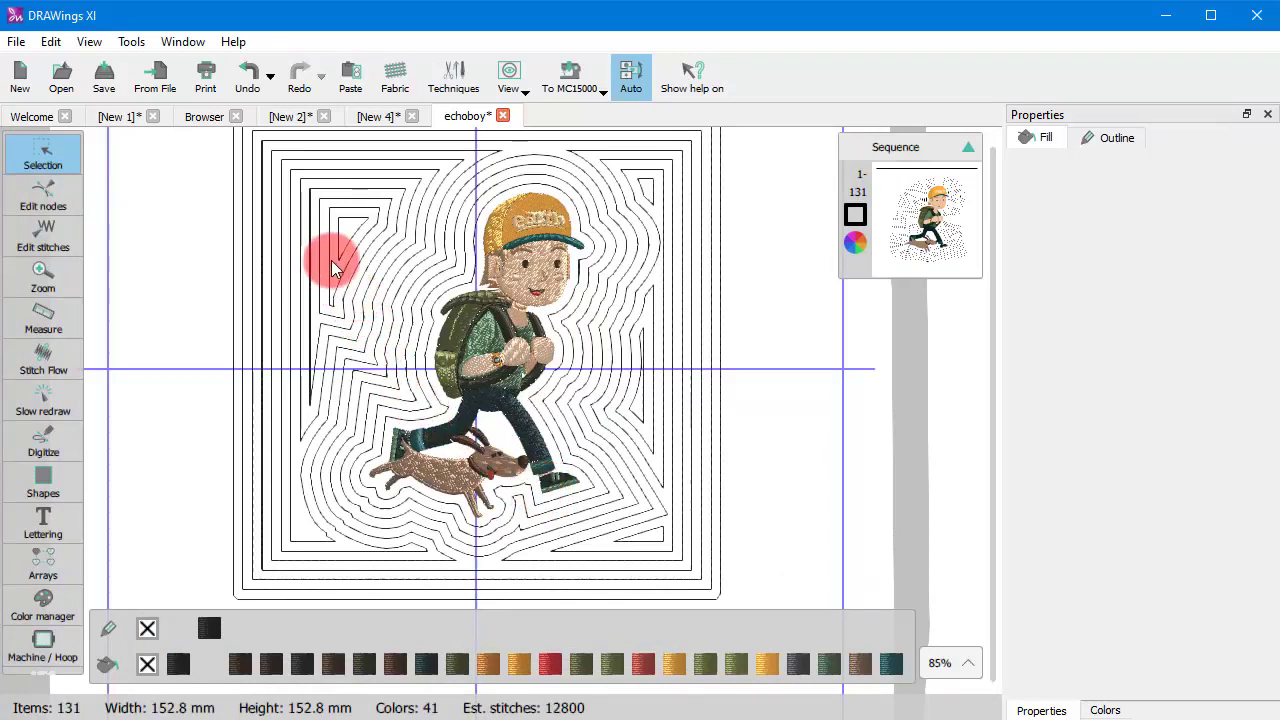
{"action": "scroll", "coordinate": [443, 404], "scroll_direction": "down", "scroll_amount": 1}
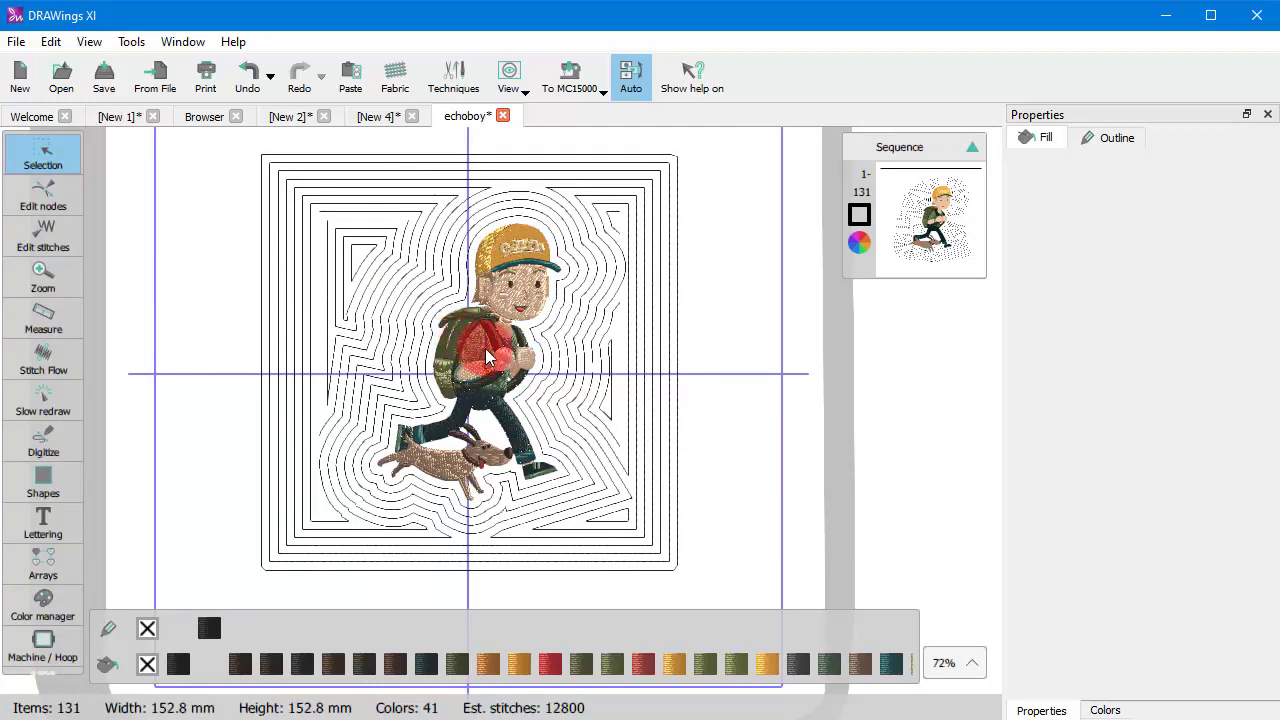
Undo the echo quilting and apply Scroll-type ambience quilting instead.
{"action": "key", "text": "ctrl+z"}
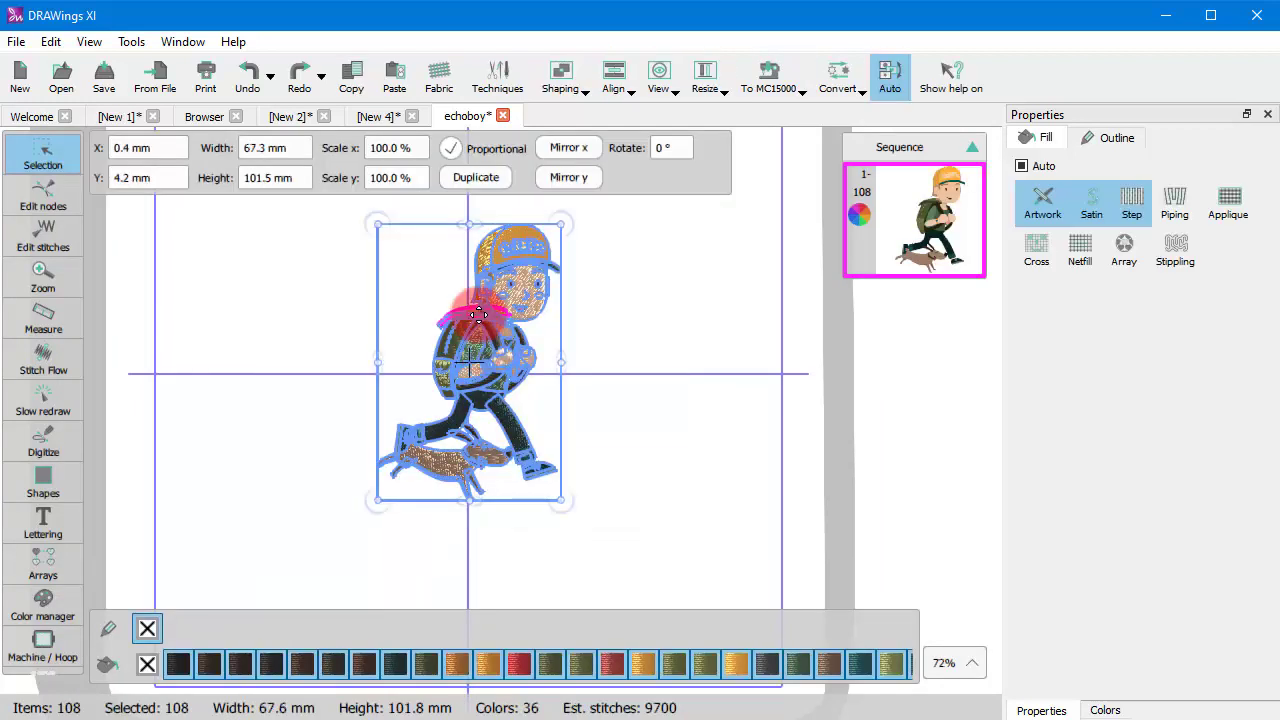
{"action": "right_click", "coordinate": [482, 346]}
{"action": "left_click", "coordinate": [540, 351]}
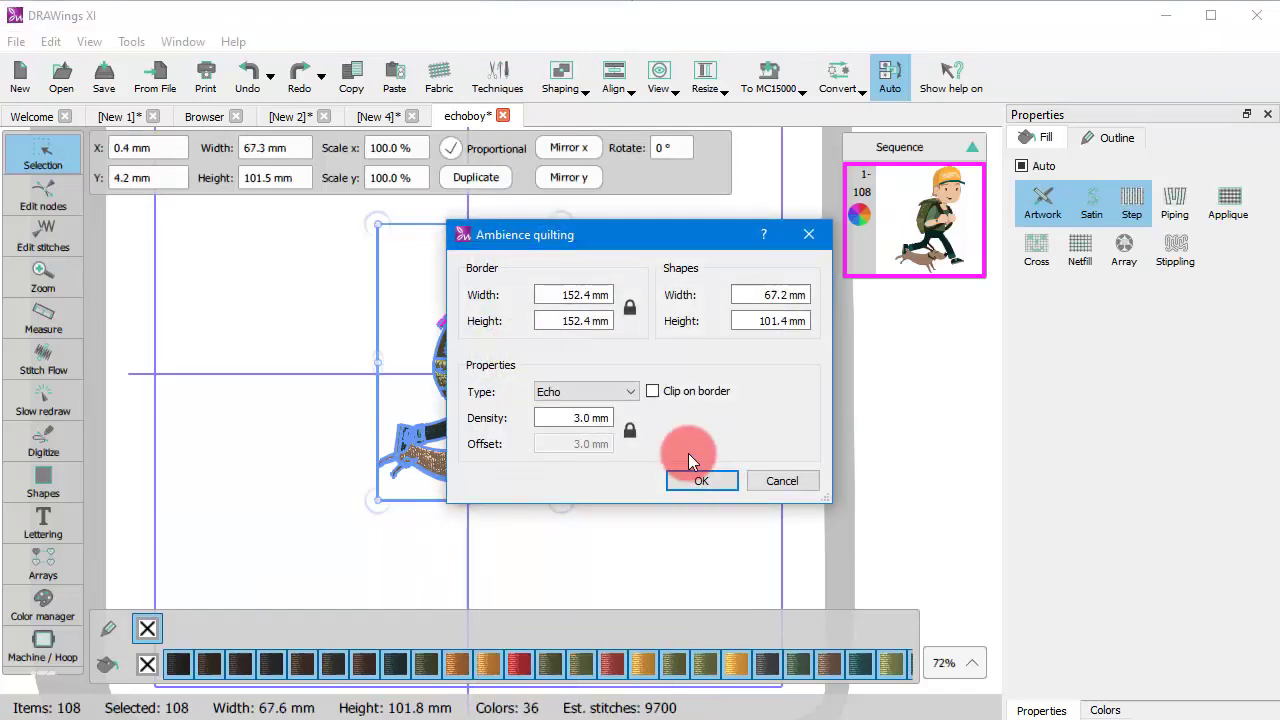
{"action": "left_click", "coordinate": [629, 391]}
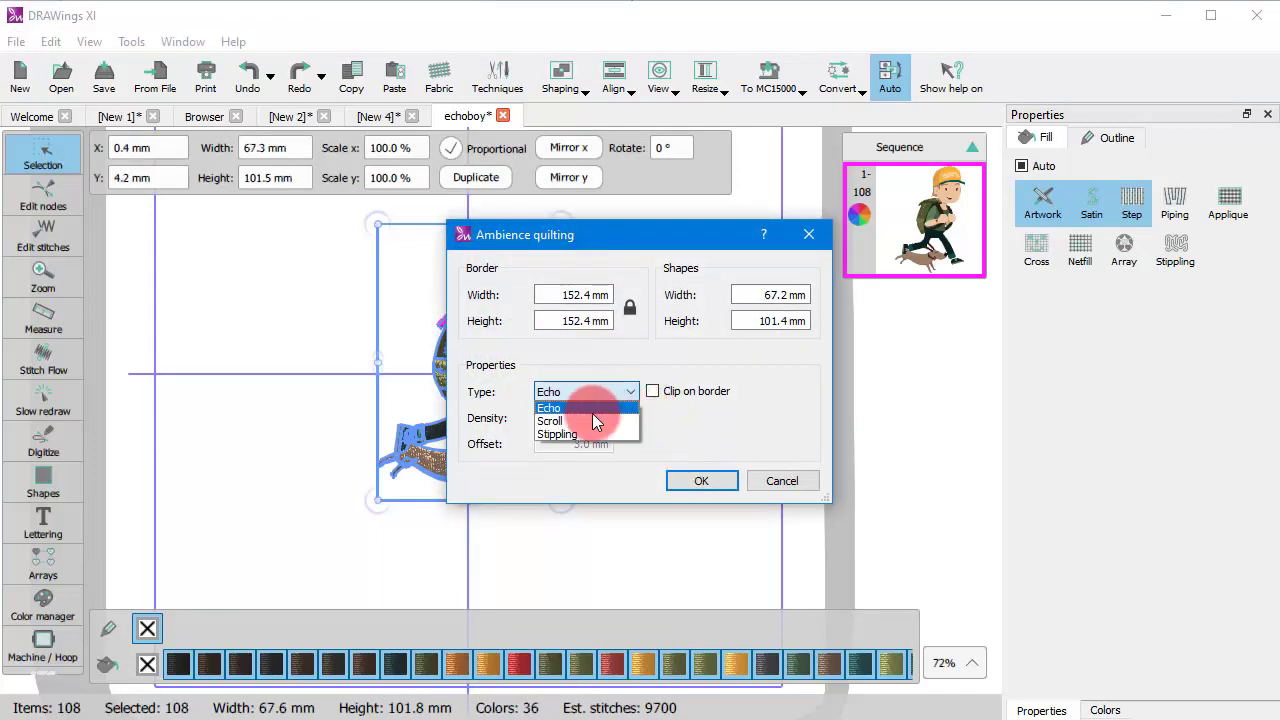
{"action": "left_click", "coordinate": [589, 418]}
{"action": "left_click", "coordinate": [681, 482]}
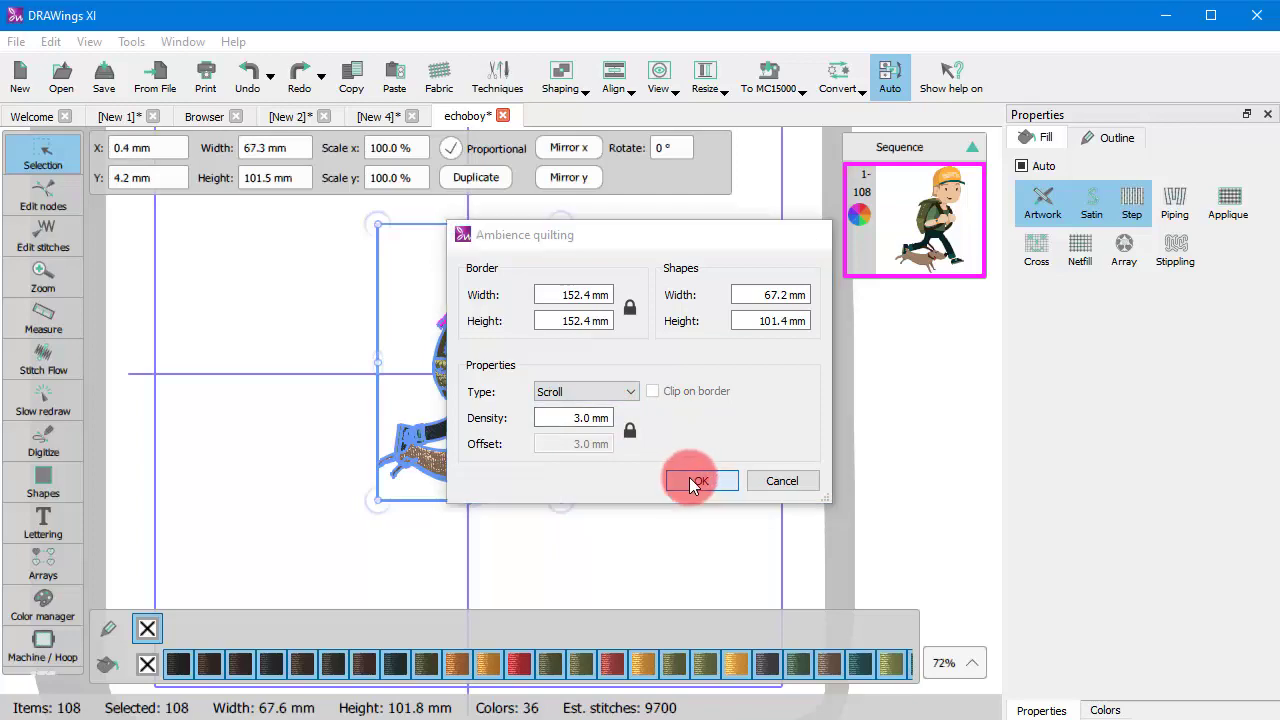
Zoom and select the scroll quilting pattern to inspect it.
{"action": "scroll", "coordinate": [566, 300], "scroll_direction": "up", "scroll_amount": 2}
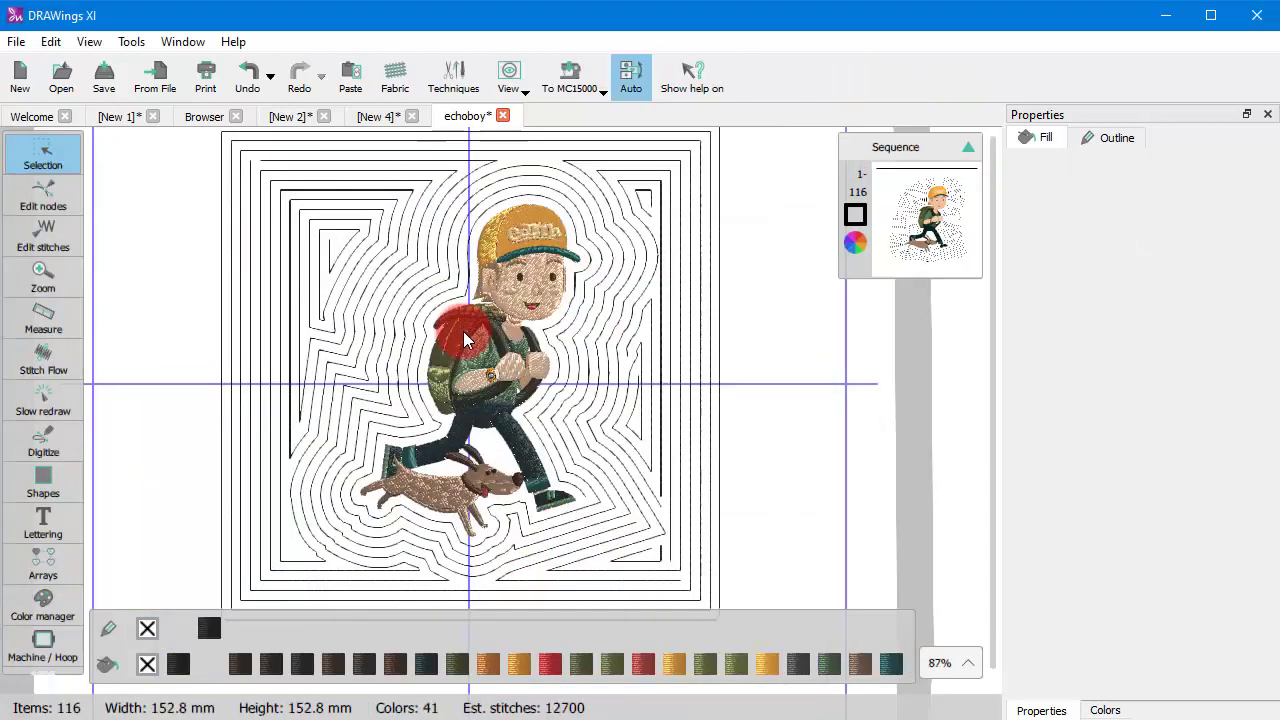
{"action": "scroll", "coordinate": [443, 271], "scroll_direction": "down", "scroll_amount": 3}
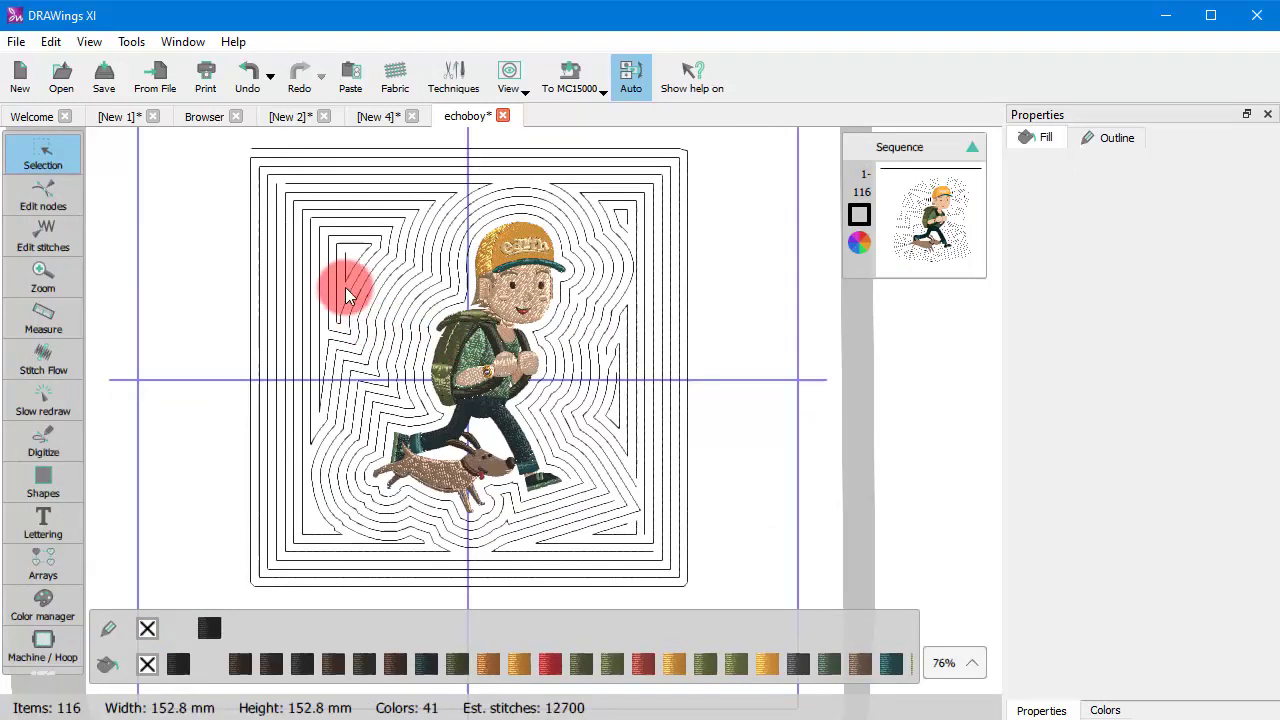
{"action": "left_click", "coordinate": [346, 280]}
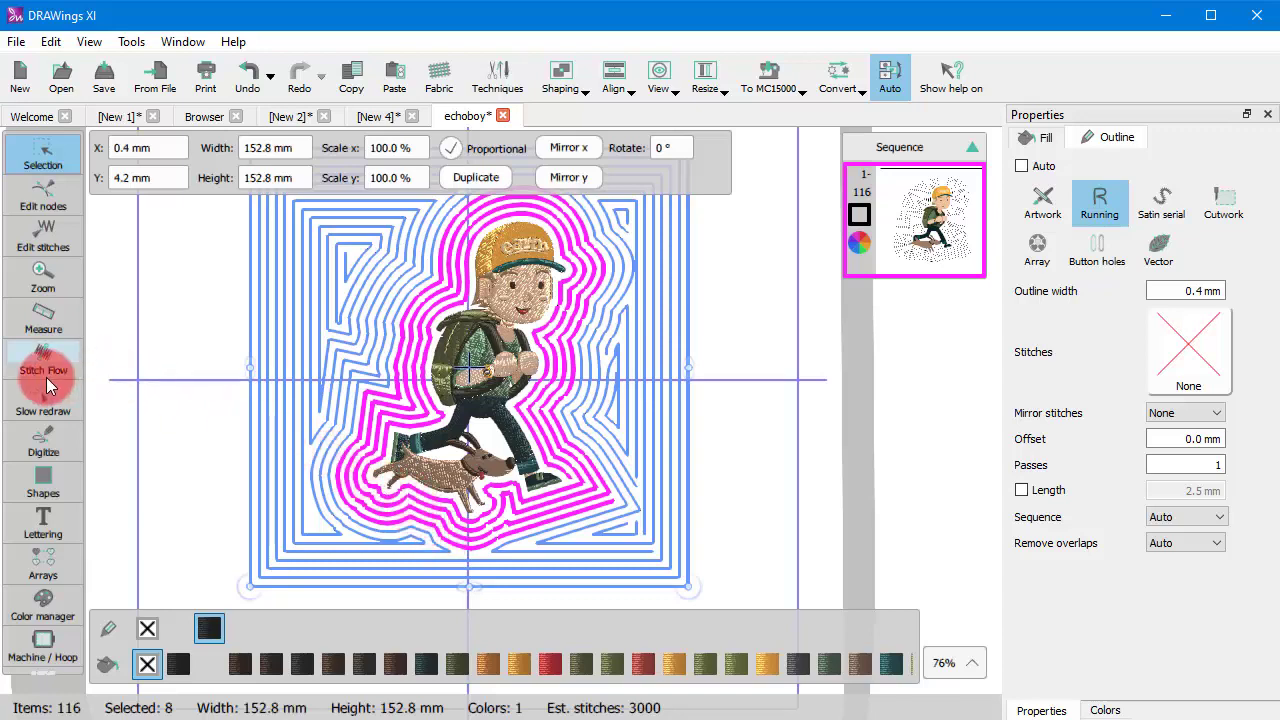
Undo the scroll quilting and apply Stippling-type ambience quilting around the boy and dog.
{"action": "left_click", "coordinate": [164, 384]}
{"action": "key", "text": "ctrl+z"}
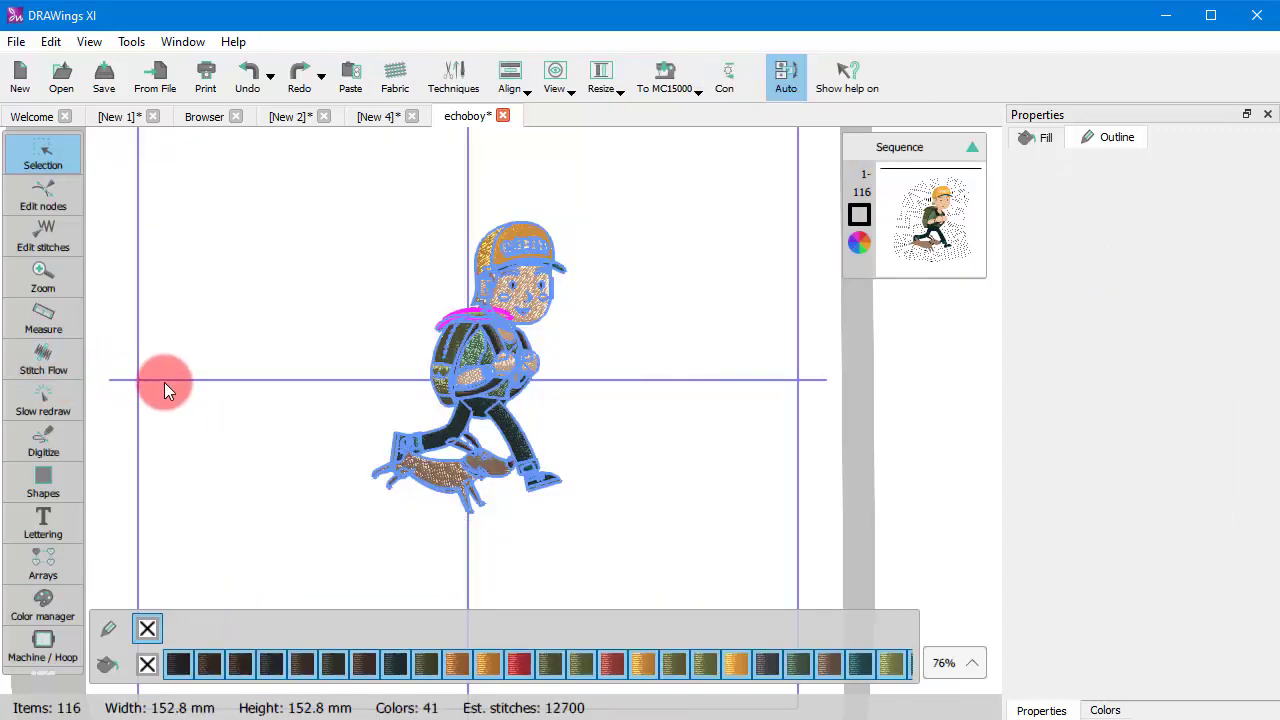
{"action": "right_click", "coordinate": [474, 362]}
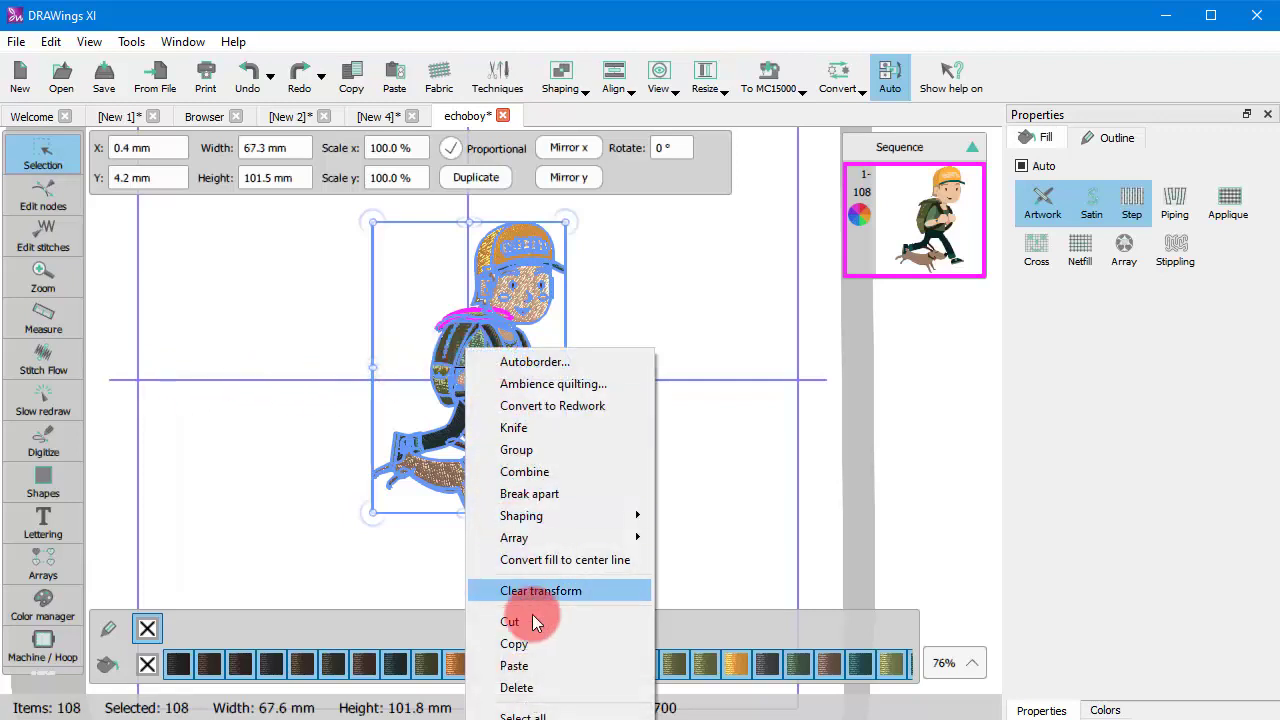
{"action": "left_click", "coordinate": [570, 384]}
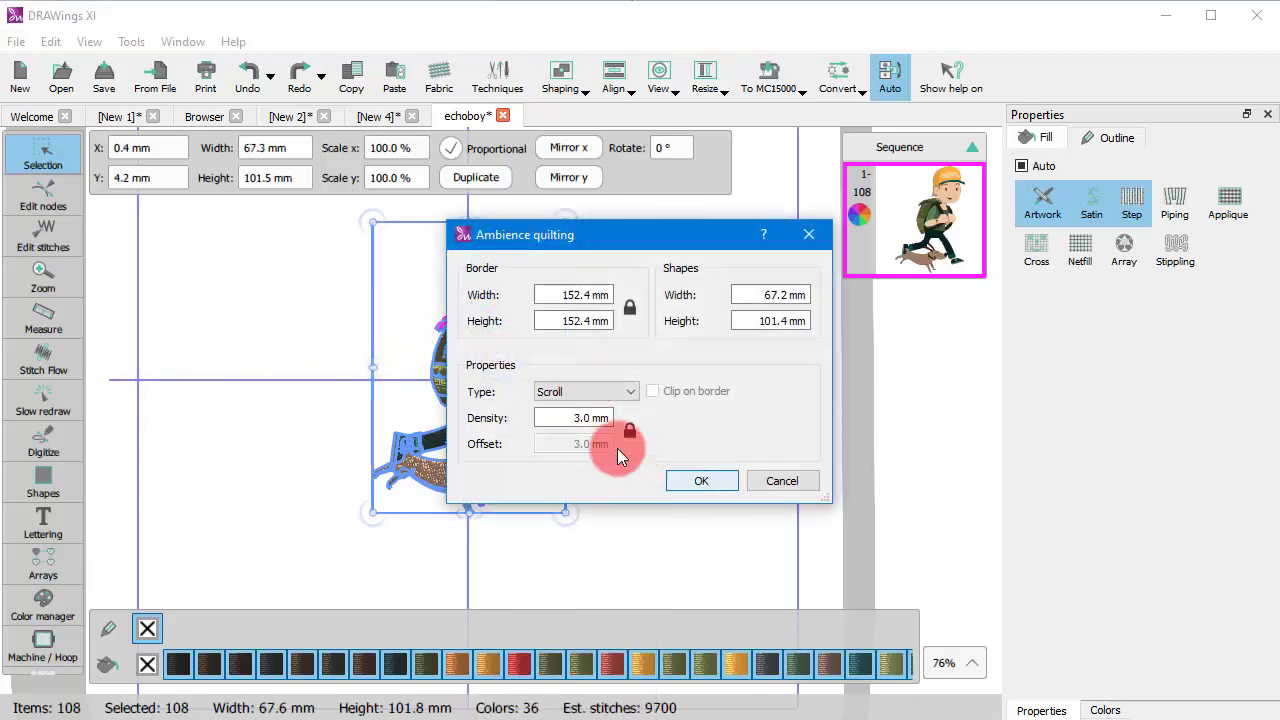
{"action": "left_click", "coordinate": [579, 391]}
{"action": "left_click", "coordinate": [563, 433]}
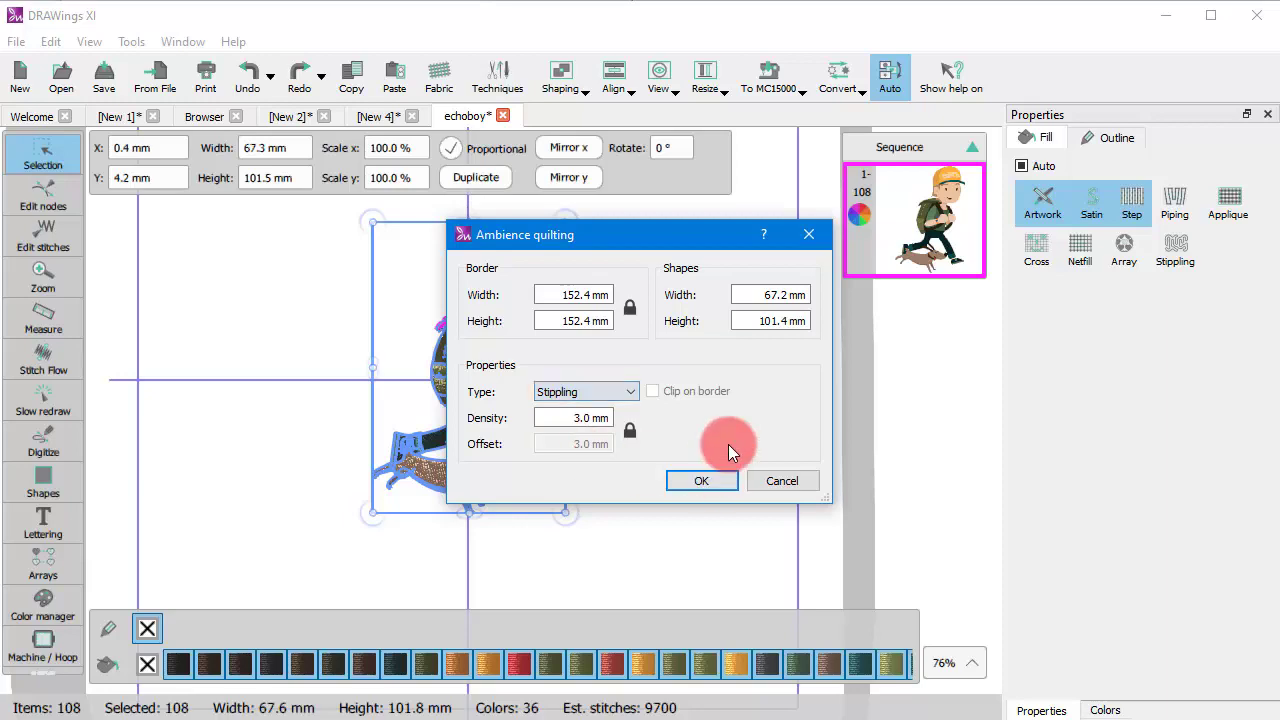
{"action": "left_click", "coordinate": [700, 482]}
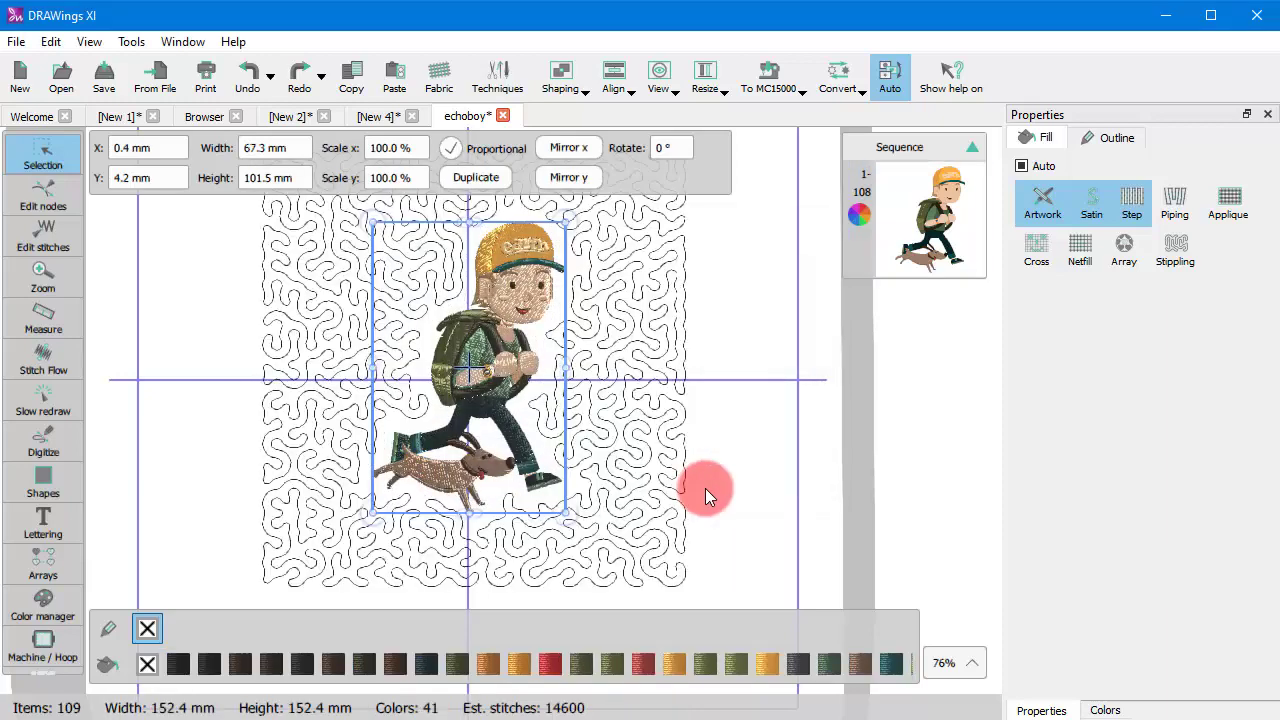
{"action": "scroll", "coordinate": [657, 491], "scroll_direction": "up", "scroll_amount": 1}
{"action": "scroll", "coordinate": [628, 510], "scroll_direction": "down", "scroll_amount": 1}
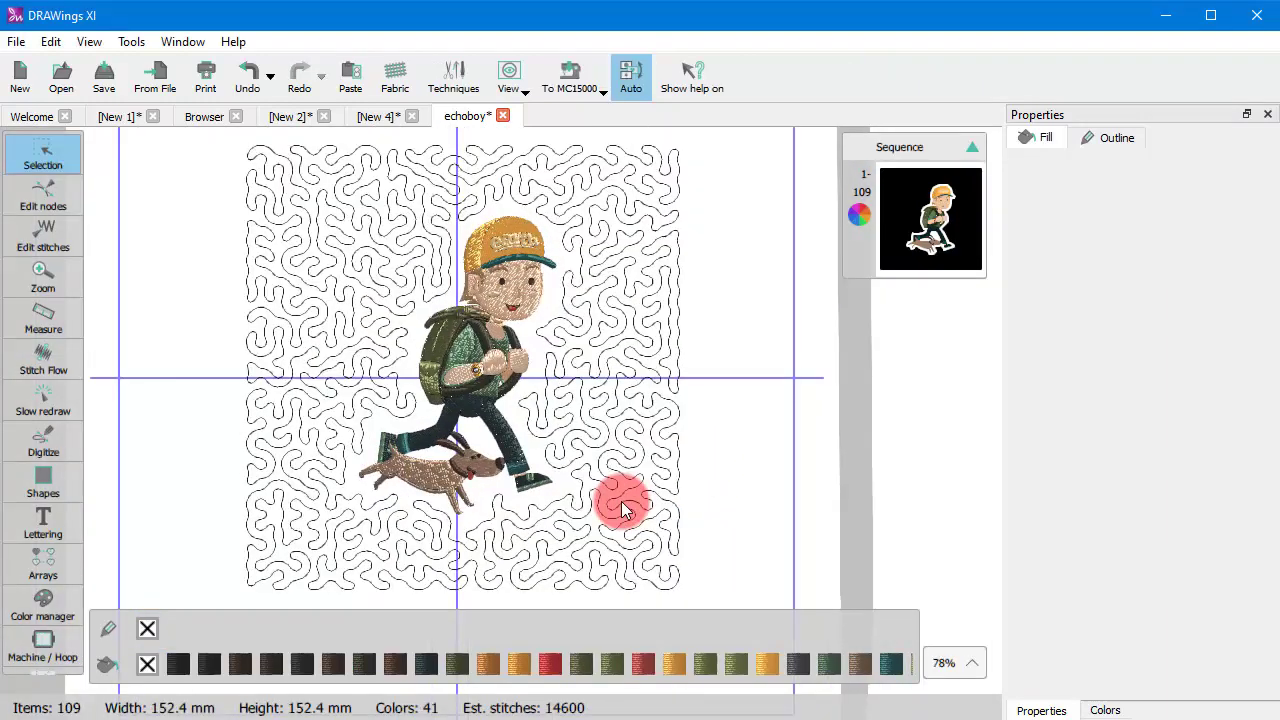